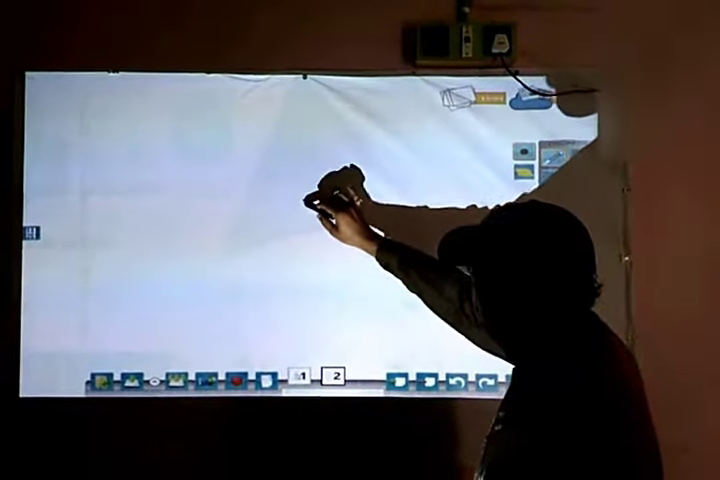
- Handwrite A, B and C mid-page, then reopen the Let's read page
left_click_drag(287, 205, 284, 220)
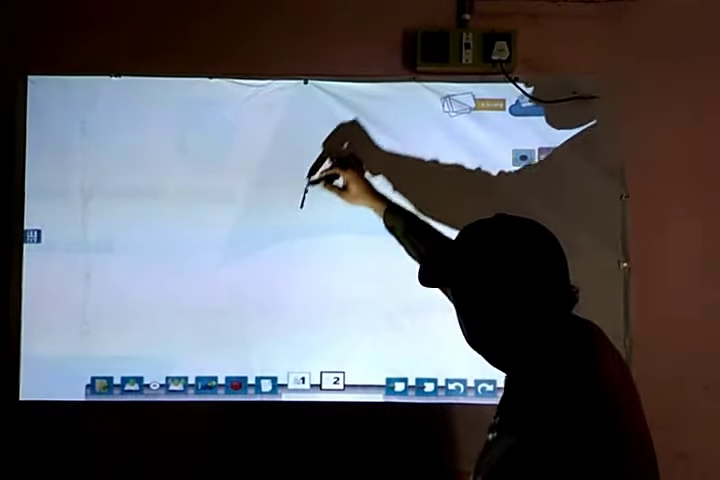
left_click_drag(308, 173, 318, 195)
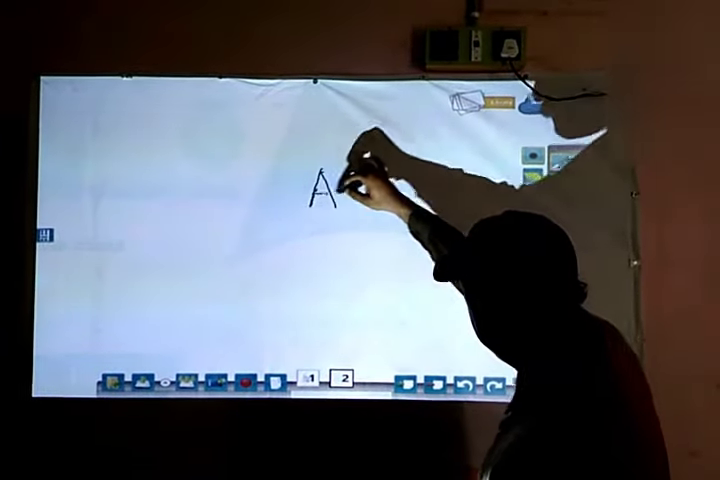
left_click_drag(372, 160, 372, 200)
left_click_drag(372, 160, 384, 182)
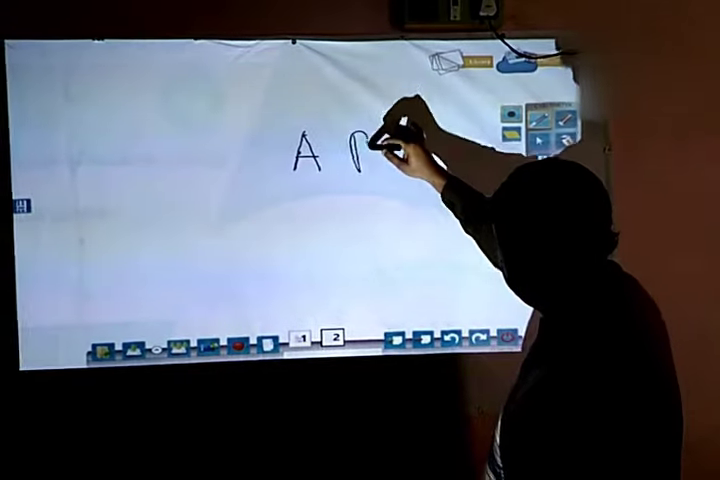
left_click_drag(360, 152, 354, 173)
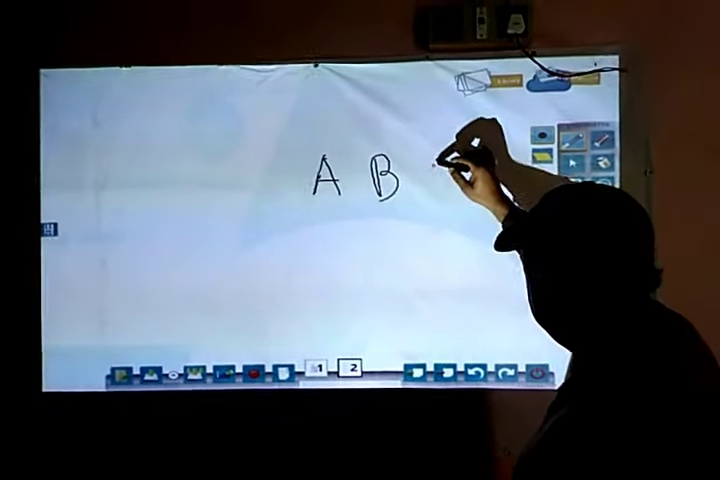
left_click_drag(425, 155, 430, 195)
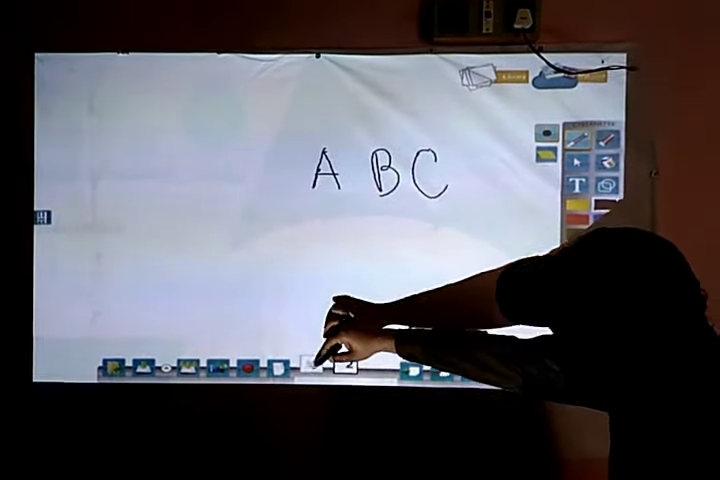
left_click(308, 367)
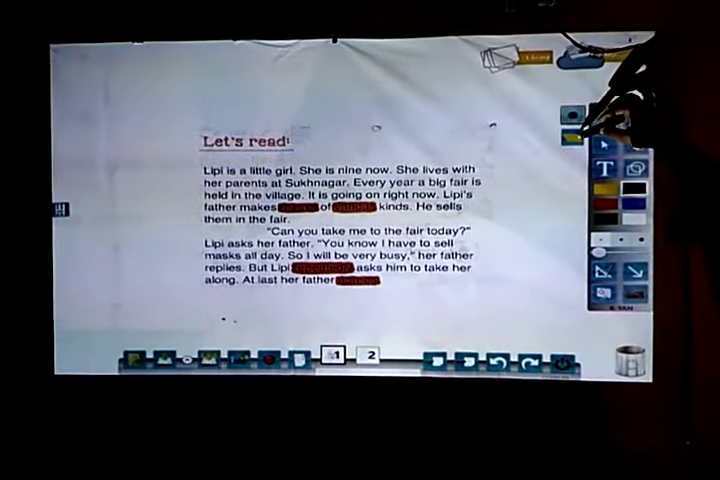
- Select the Pen tool for freehand drawing
left_click(570, 108)
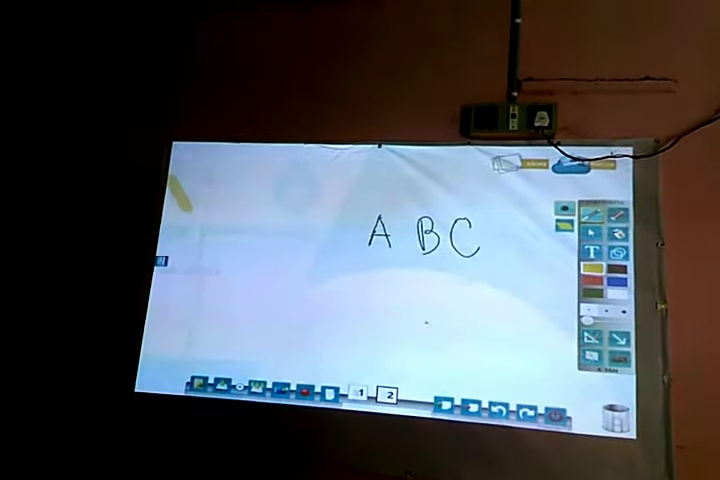
- Draw a squiggle below ABC, then write a red A and B beside it
mouse_move(353, 307)
left_mouse_down()
mouse_move(400, 289)
mouse_move(406, 310)
left_mouse_up()
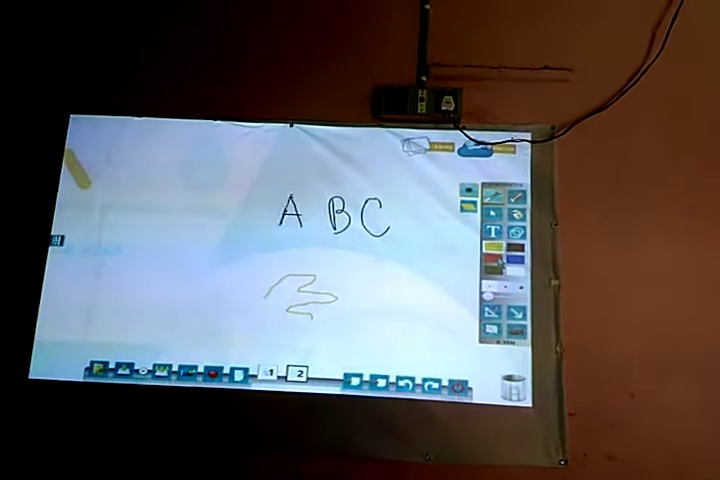
mouse_move(376, 307)
left_mouse_down()
mouse_move(383, 263)
mouse_move(418, 285)
mouse_move(428, 312)
left_mouse_up()
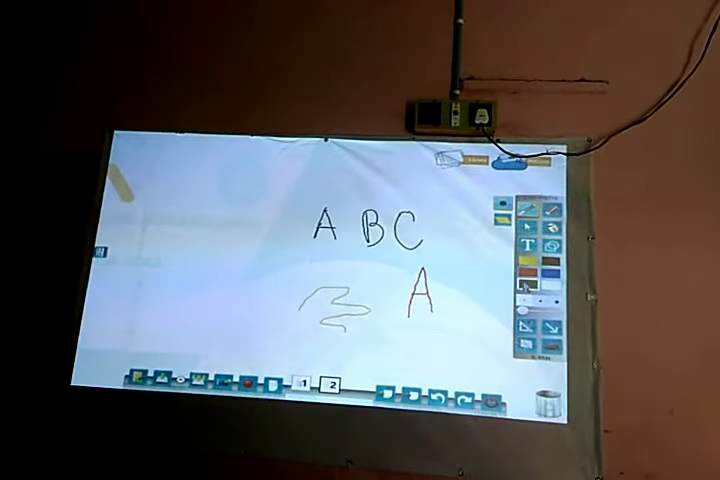
left_click_drag(458, 270, 460, 318)
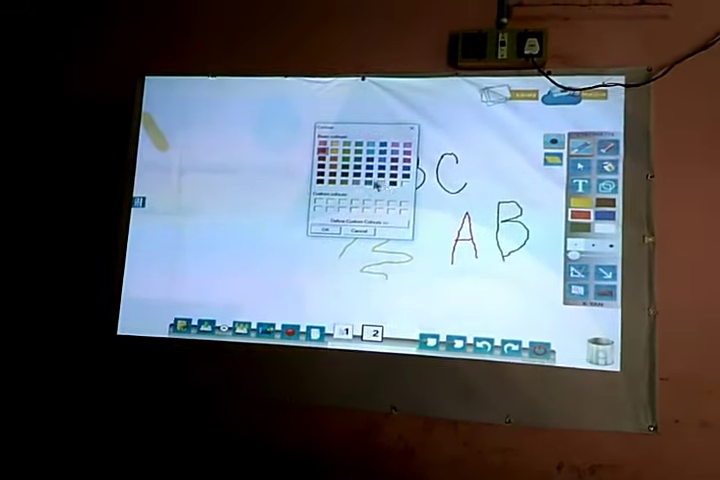
- Mix a green shade in the custom colour spectrum and apply it as the ink
left_click(371, 228)
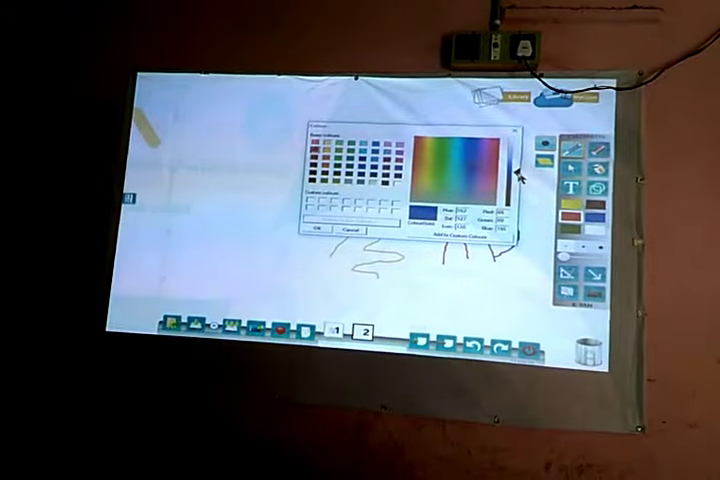
left_click(518, 168)
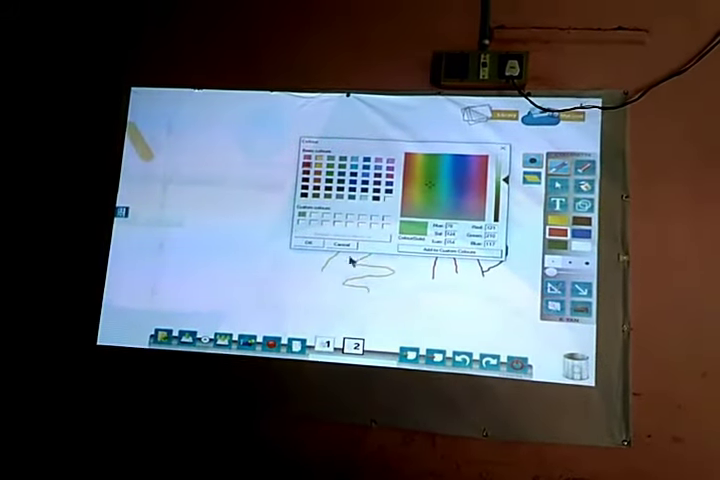
left_click(314, 249)
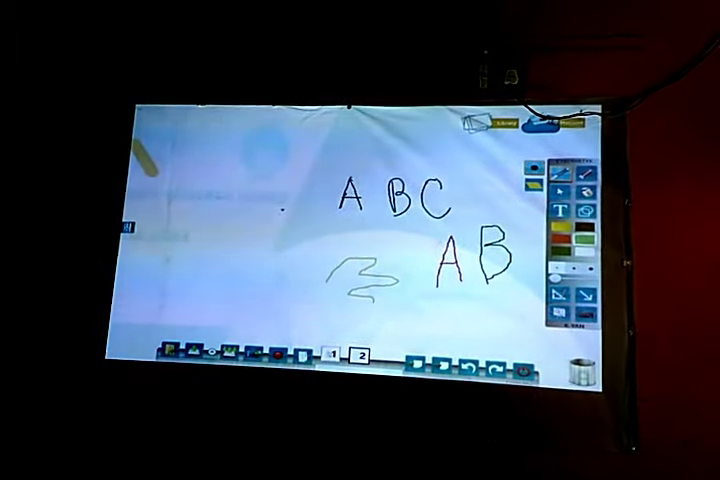
- Draw a closed freehand loop in green ink left of the ABC letters
mouse_move(280, 208)
left_mouse_down()
mouse_move(277, 243)
mouse_move(323, 236)
mouse_move(282, 210)
left_mouse_up()
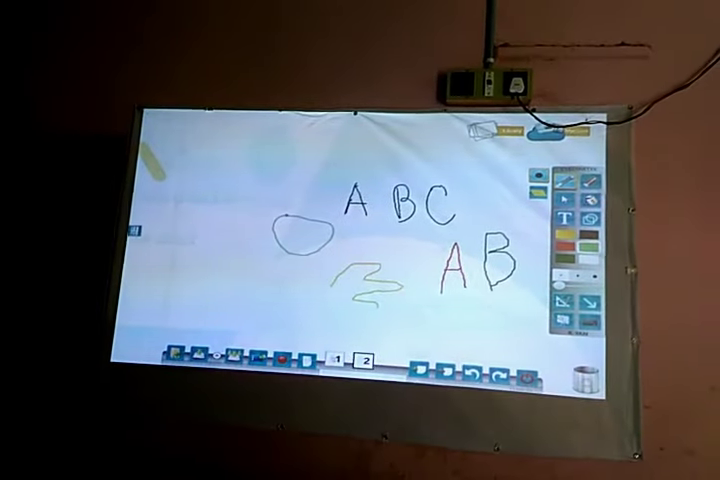